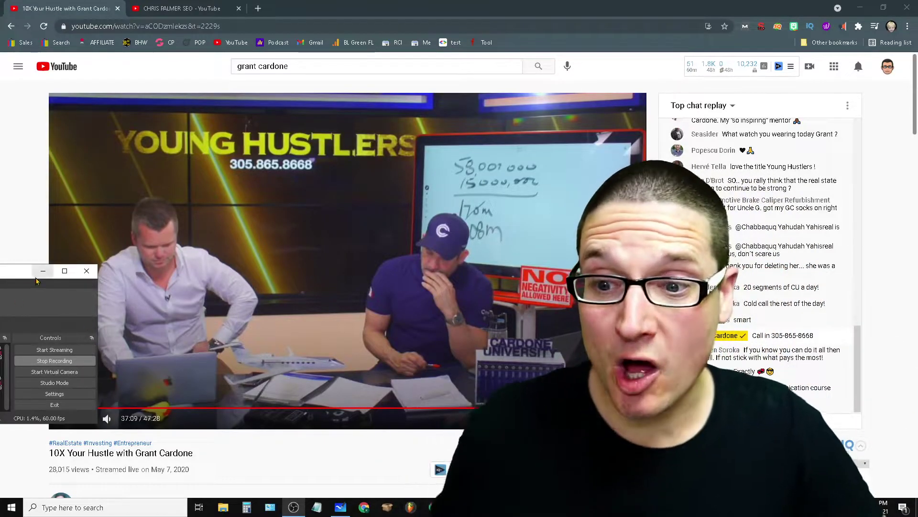
- Move the recording window aside and show the Whiteboard tutorial listing five steps to force subtitles
left_click(43, 271)
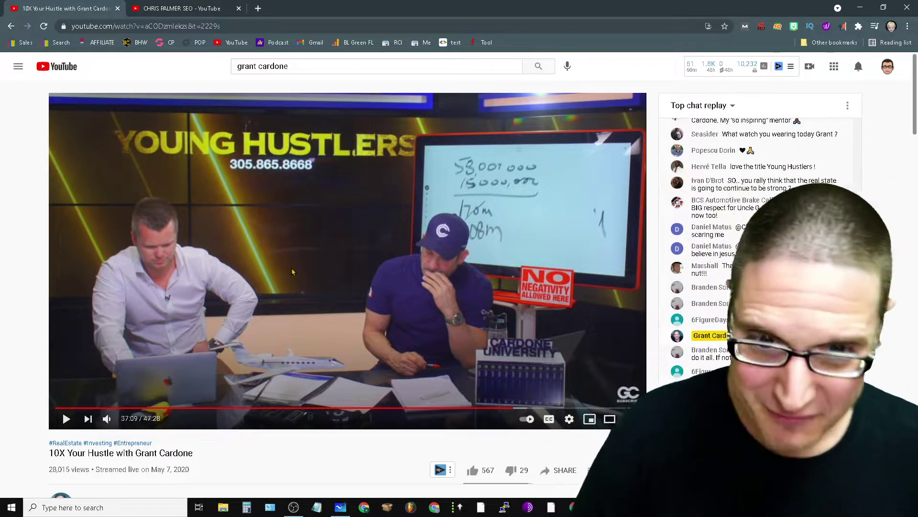
mouse_move(292, 272)
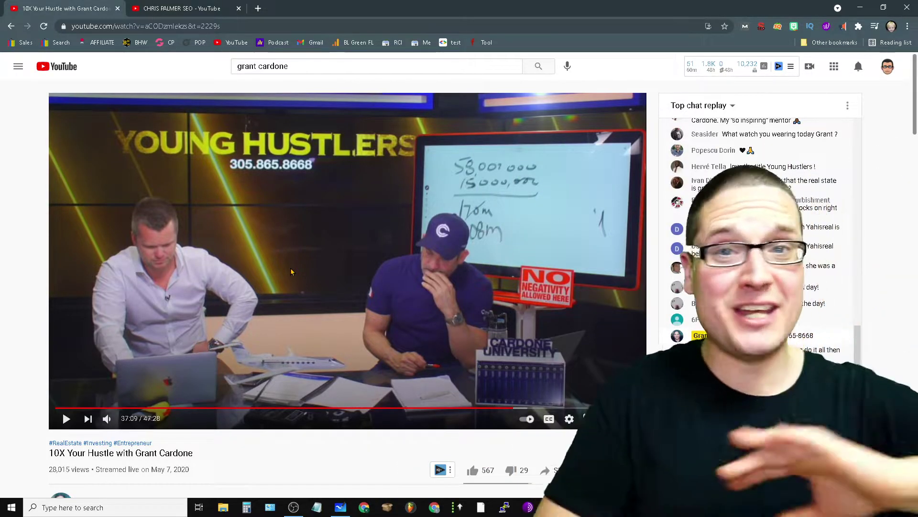
scroll(547, 219, "down", 4)
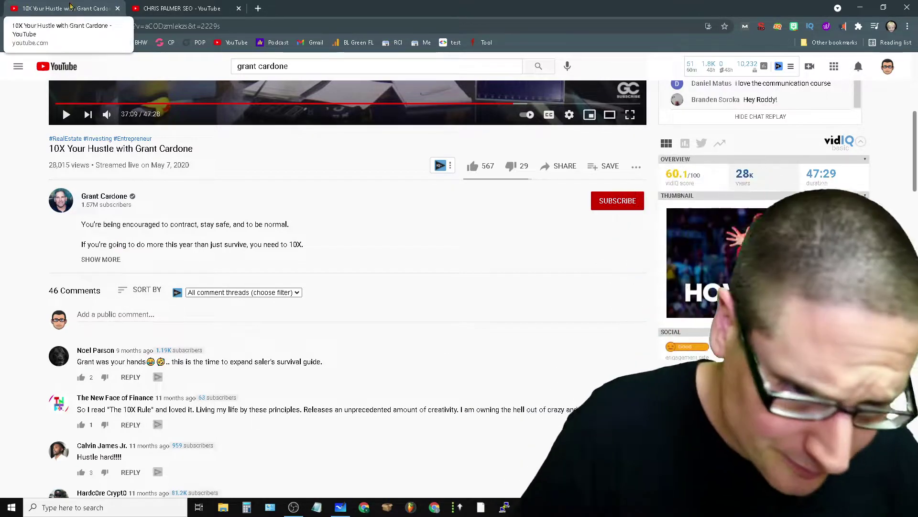
scroll(322, 287, "down", 4)
scroll(322, 288, "down", 4)
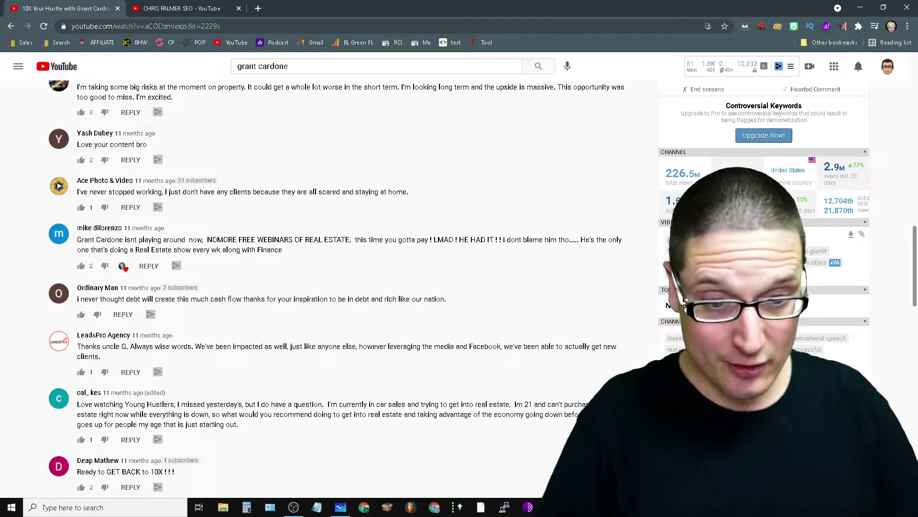
left_click(340, 508)
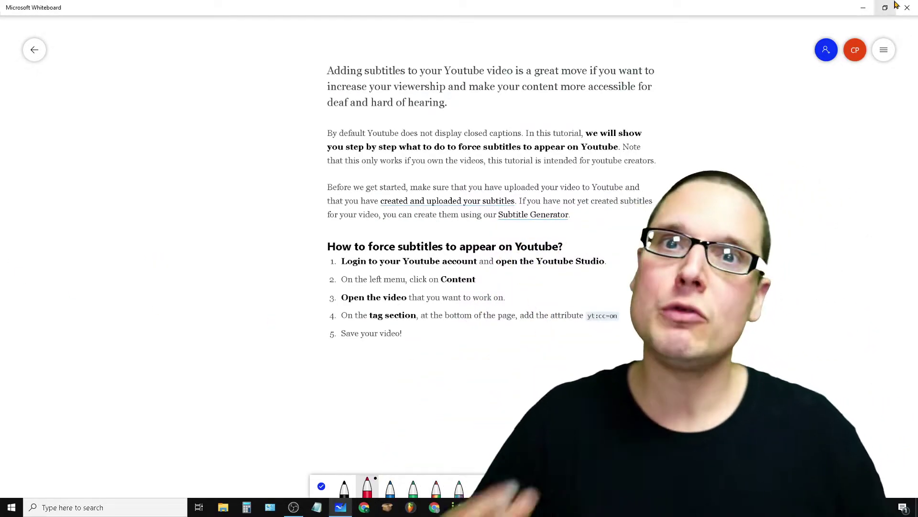
- Return to the channel page and open 'Local SEO, Local Citations 2021' in the Video details editor
left_click(863, 7)
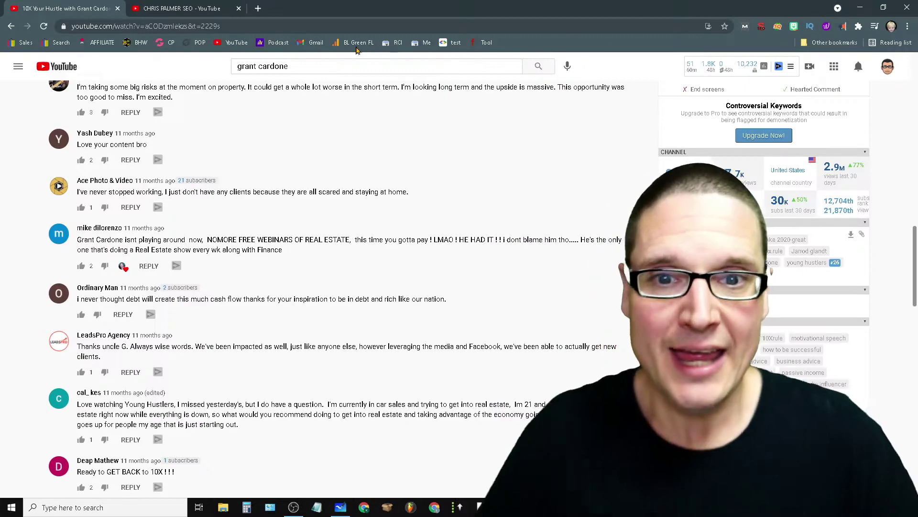
left_click(176, 8)
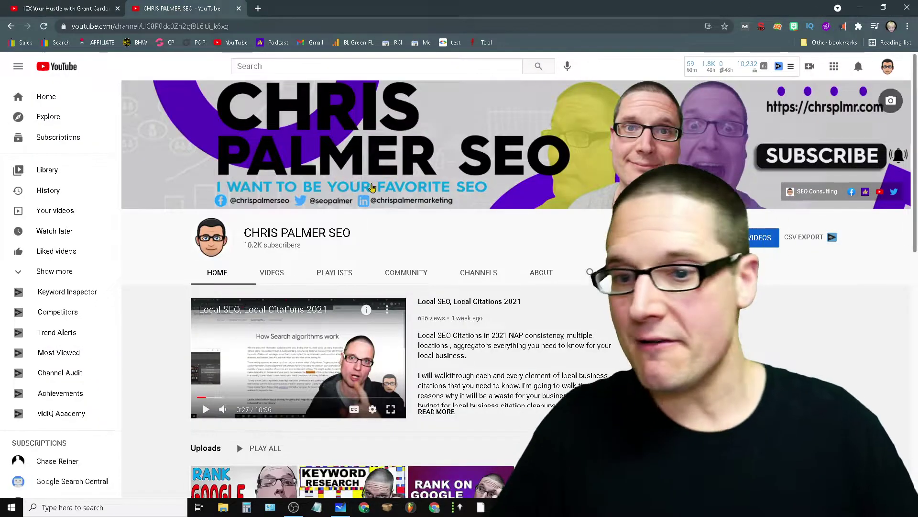
left_click(429, 304)
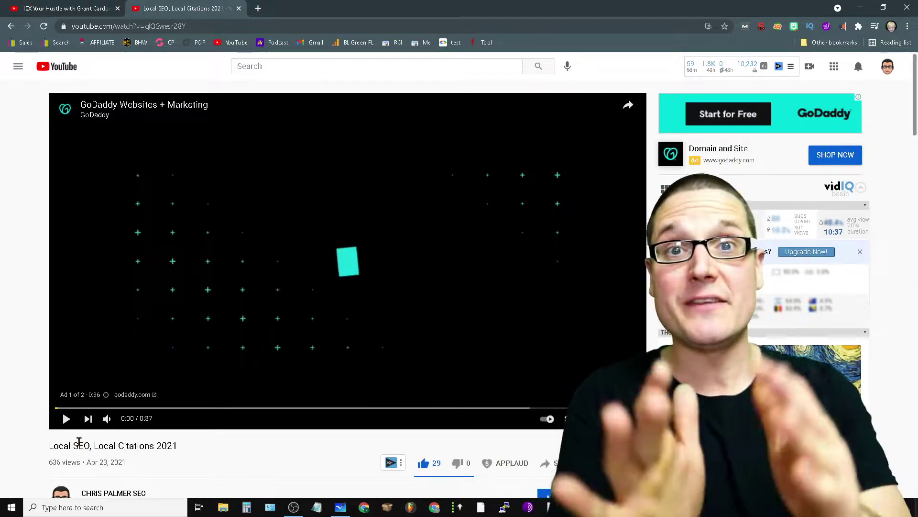
scroll(76, 441, "down", 2)
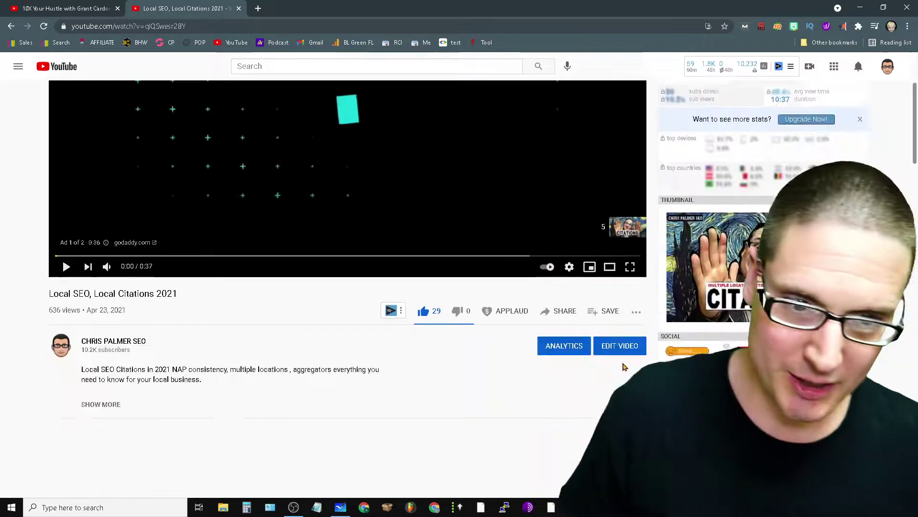
scroll(625, 364, "down", 2)
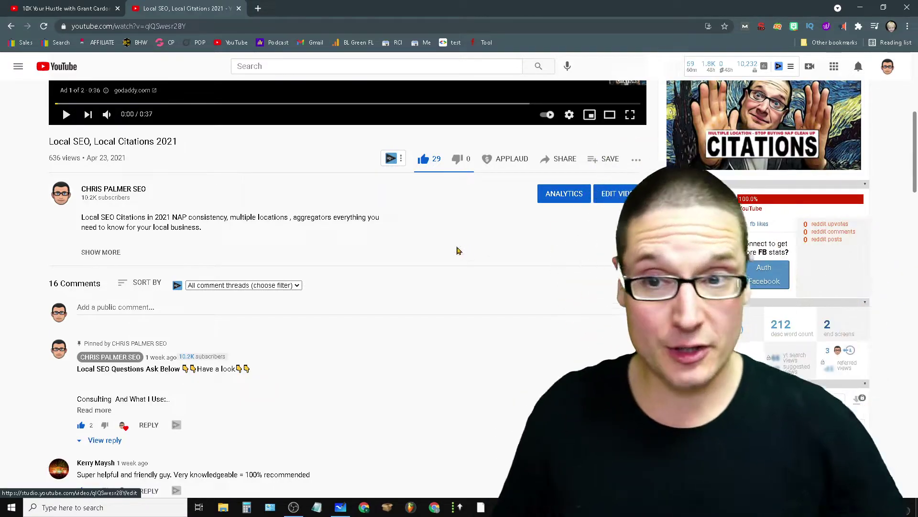
left_click(612, 196)
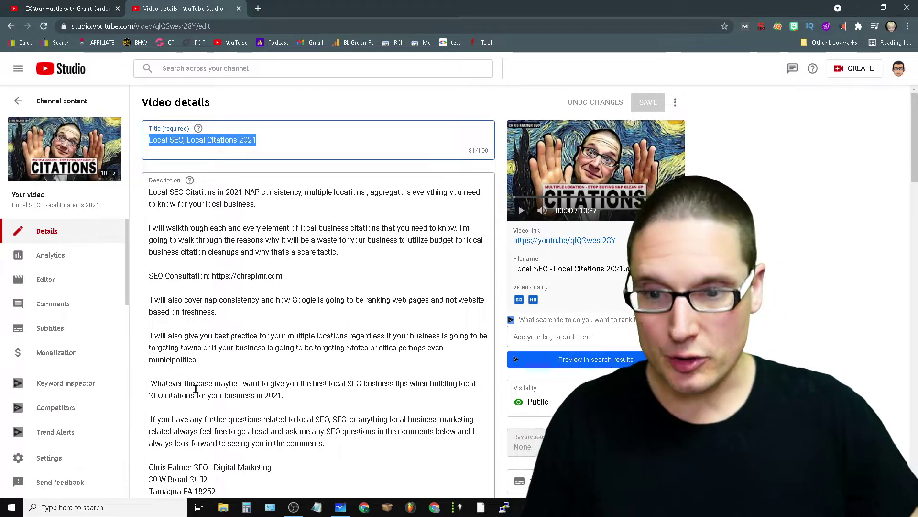
scroll(188, 251, "down", 10)
scroll(187, 247, "down", 4)
type("yr")
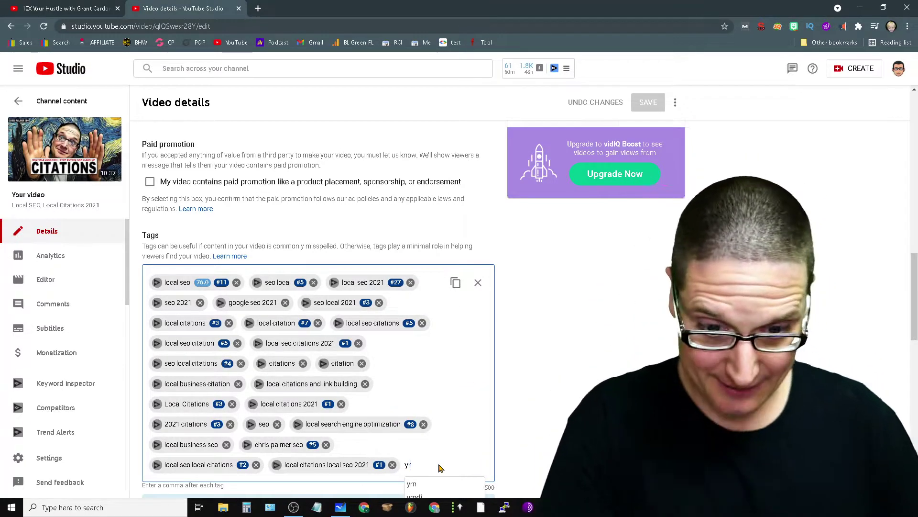
type(":")
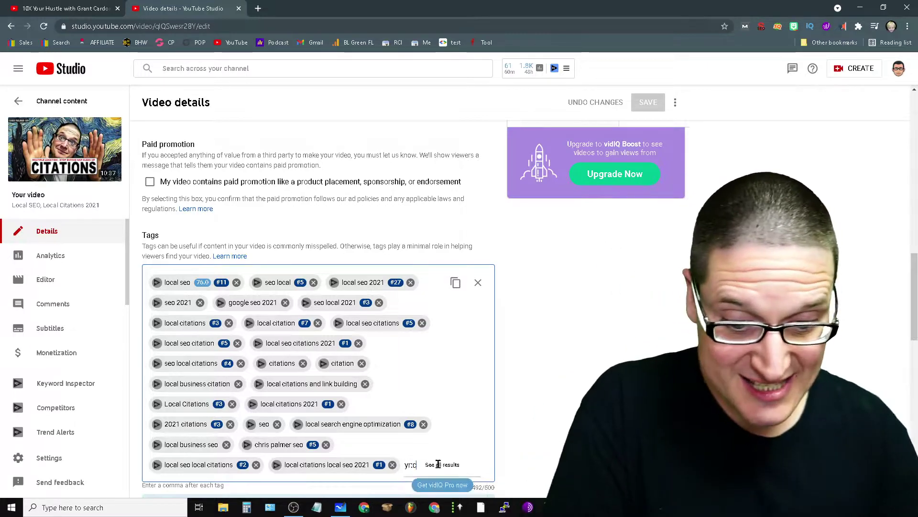
type("c=on")
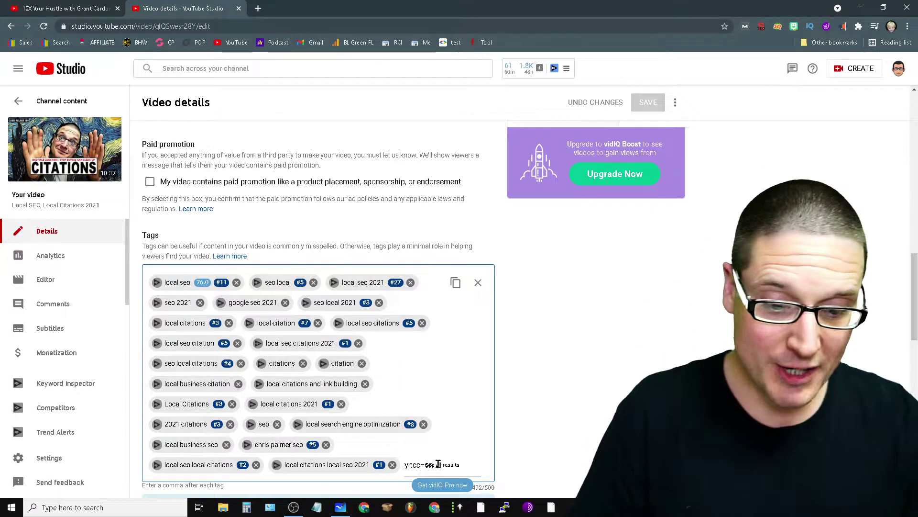
- Add 'yt:cc=on' to the video's tags despite the character-limit warning
key("Return")
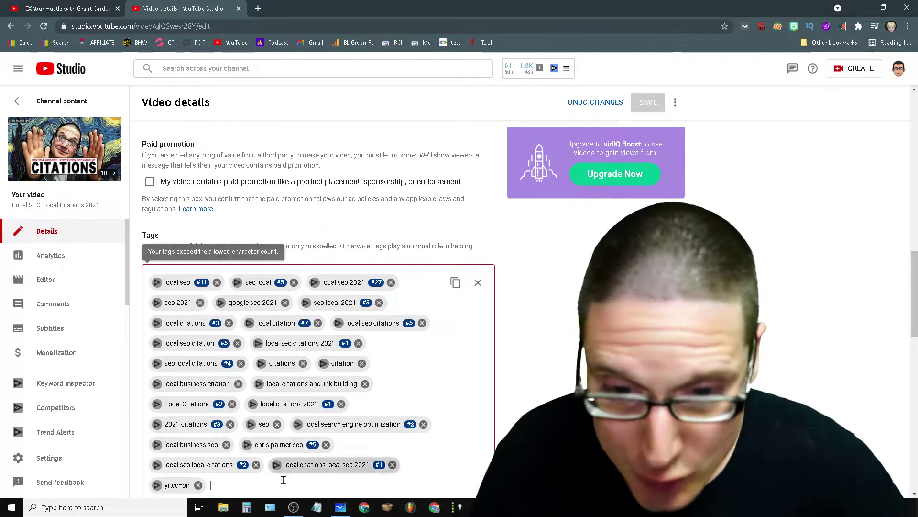
left_click(198, 485)
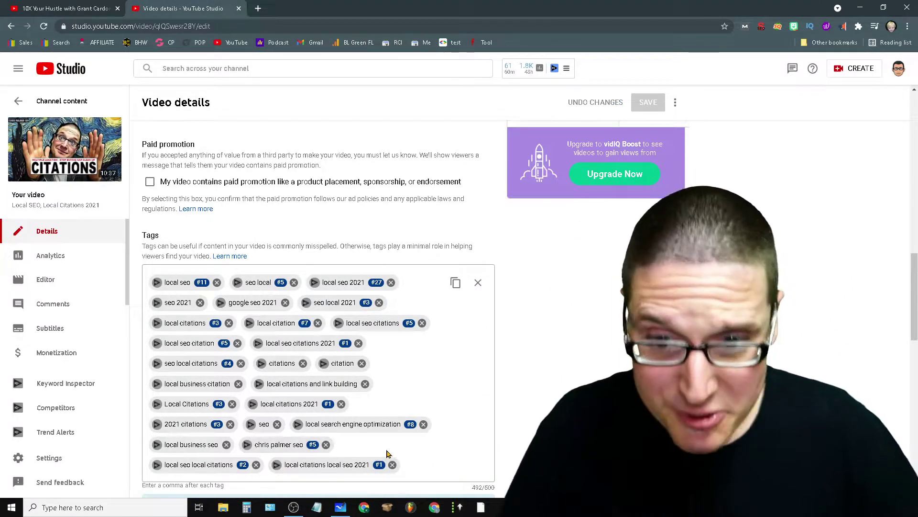